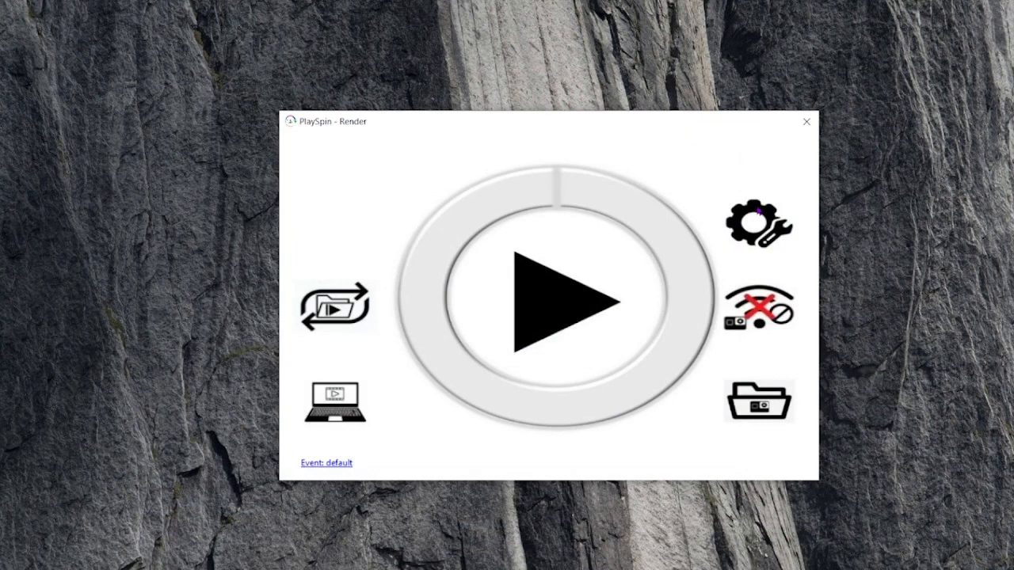
Open the QR sharing settings of the default event and choose fondopsen.png as the background image
{"action": "left_click", "coordinate": [758, 211]}
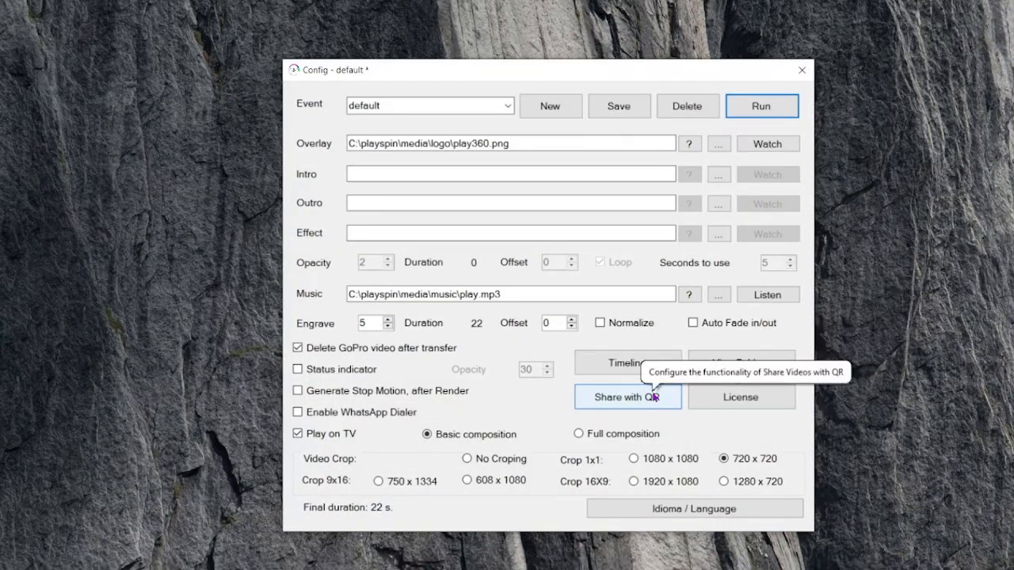
{"action": "left_click", "coordinate": [655, 398]}
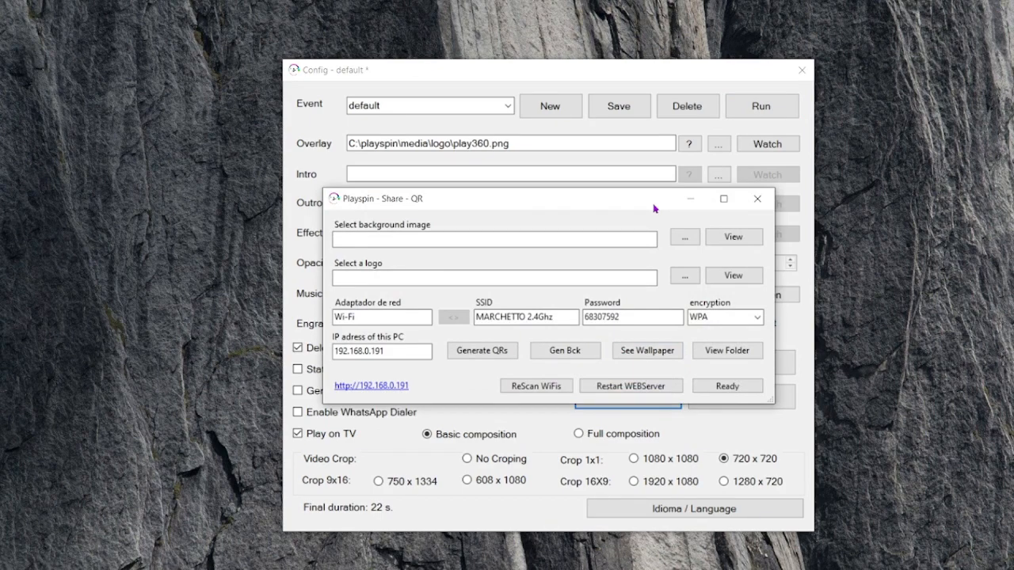
{"action": "left_click", "coordinate": [685, 235]}
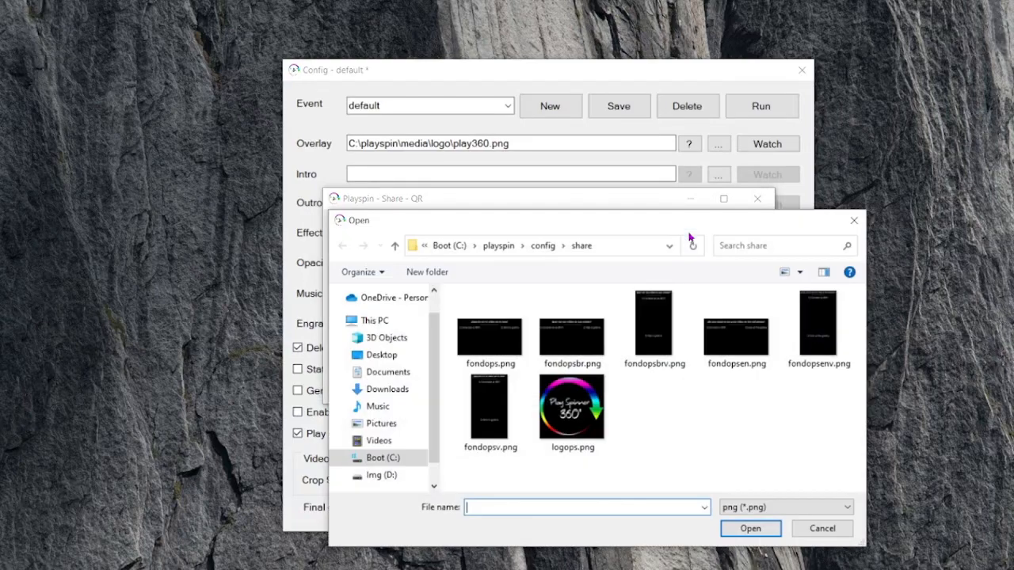
{"action": "left_click", "coordinate": [721, 338]}
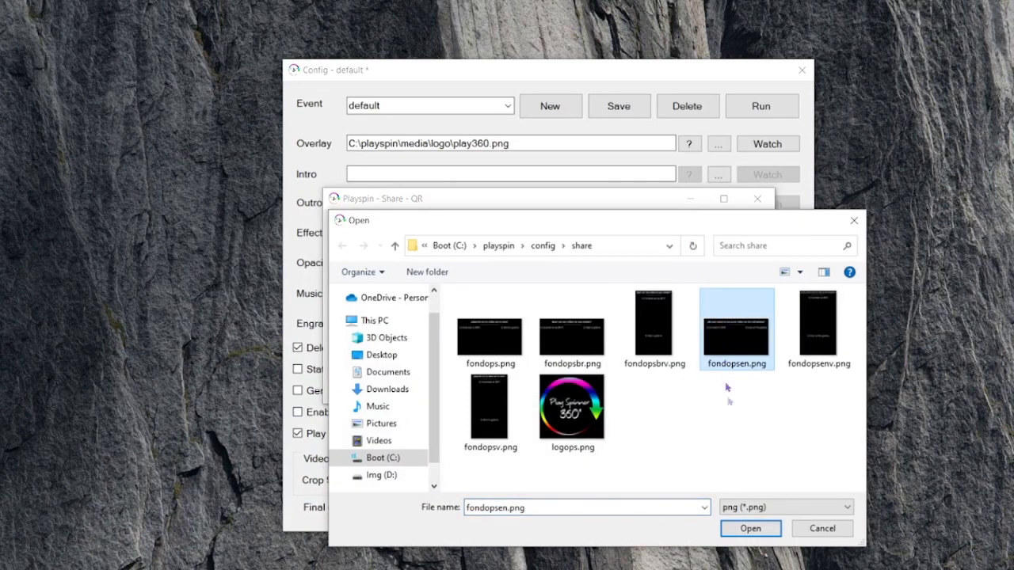
{"action": "left_click", "coordinate": [750, 528]}
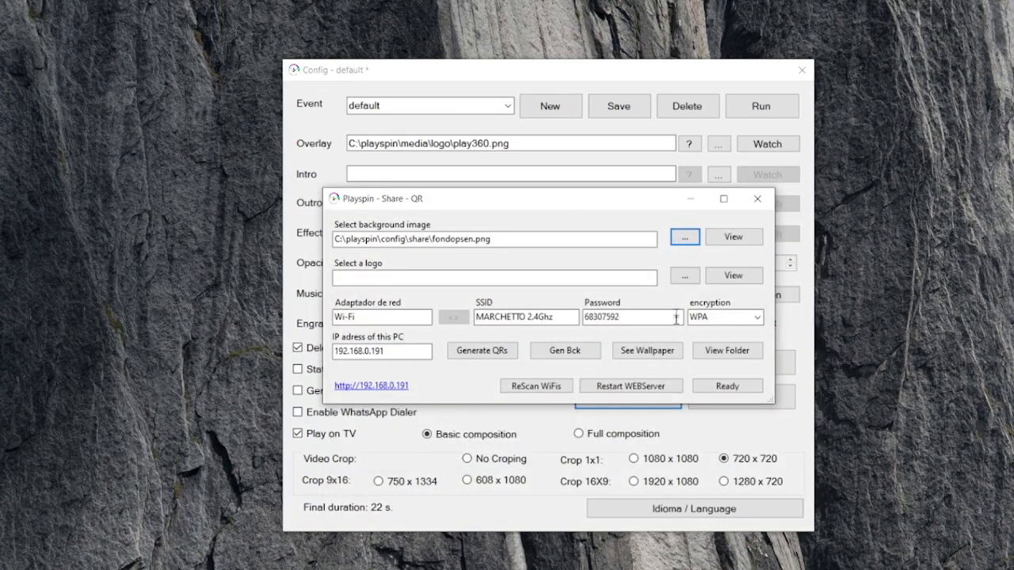
Choose logops.png as the logo for the QR sharing wallpaper
{"action": "left_click", "coordinate": [685, 275]}
{"action": "left_click", "coordinate": [571, 408]}
{"action": "left_click", "coordinate": [750, 528]}
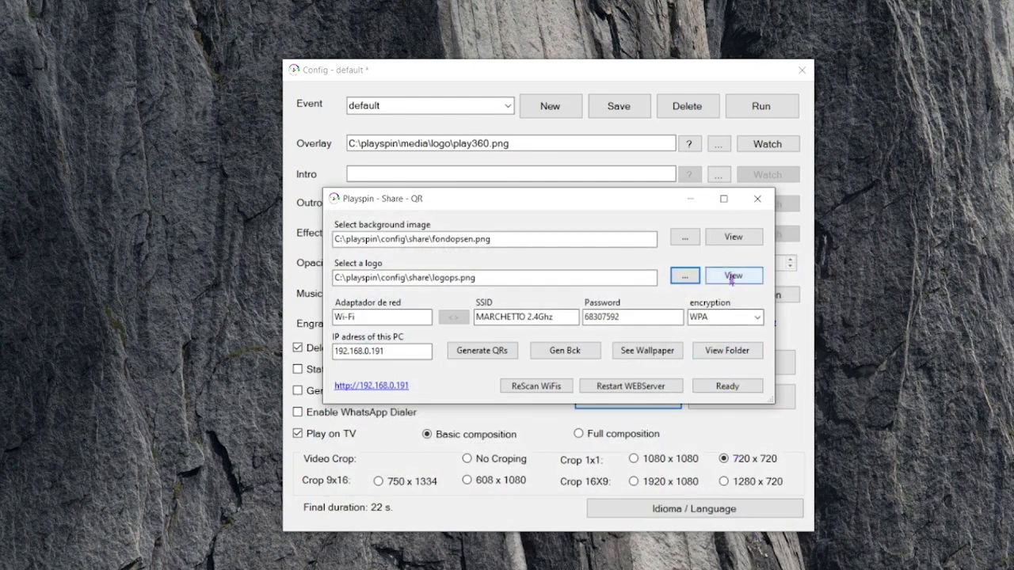
Preview the chosen background image and the logo image, closing each preview
{"action": "left_click", "coordinate": [734, 236]}
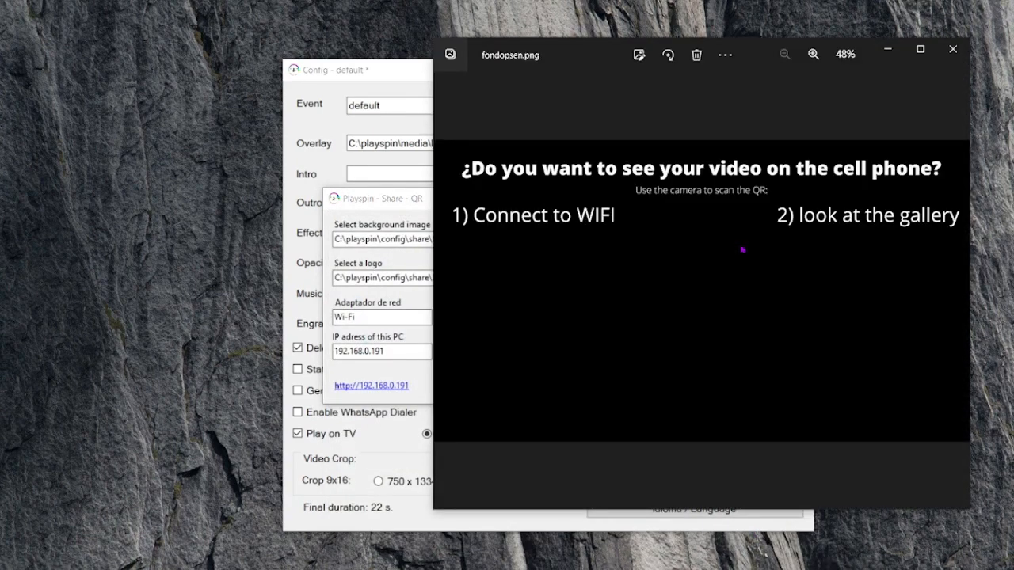
{"action": "left_click", "coordinate": [953, 49]}
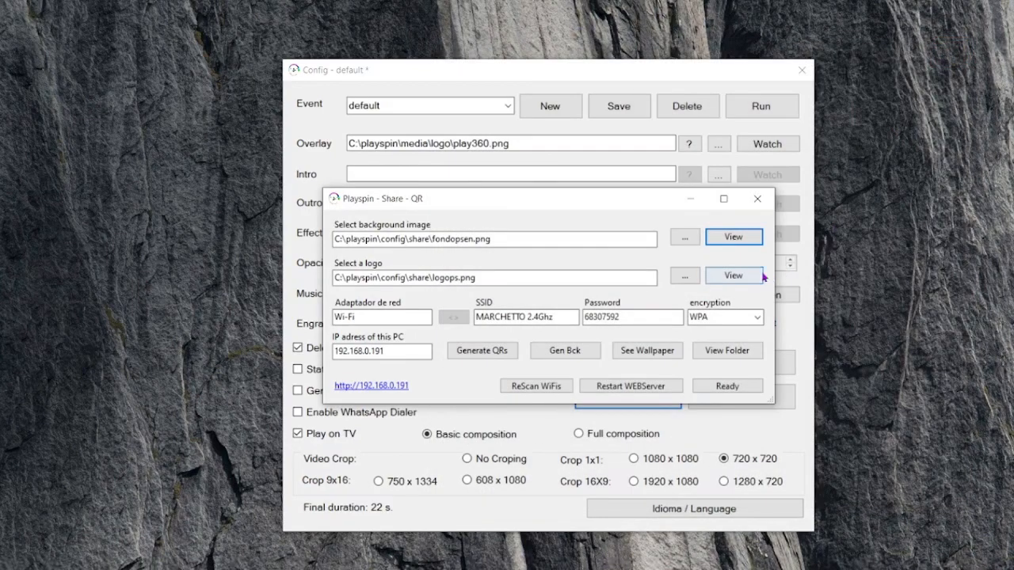
{"action": "left_click", "coordinate": [760, 274]}
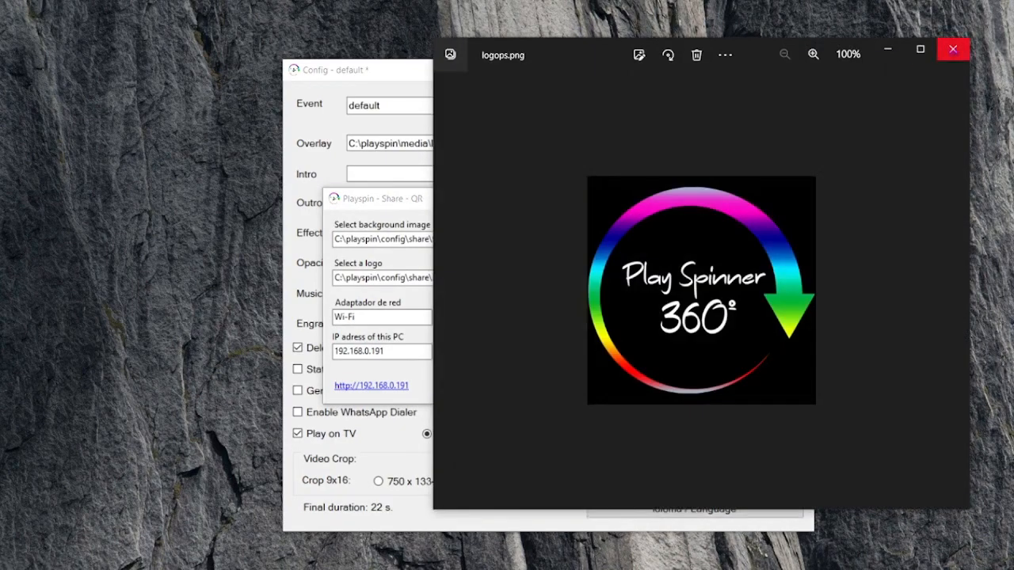
{"action": "left_click", "coordinate": [953, 49]}
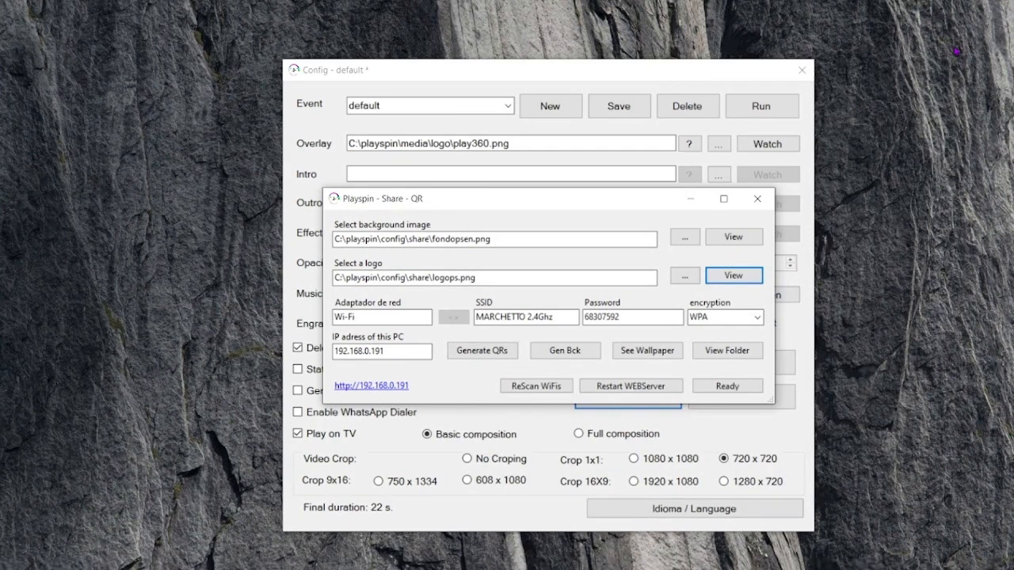
{"action": "left_click", "coordinate": [366, 315]}
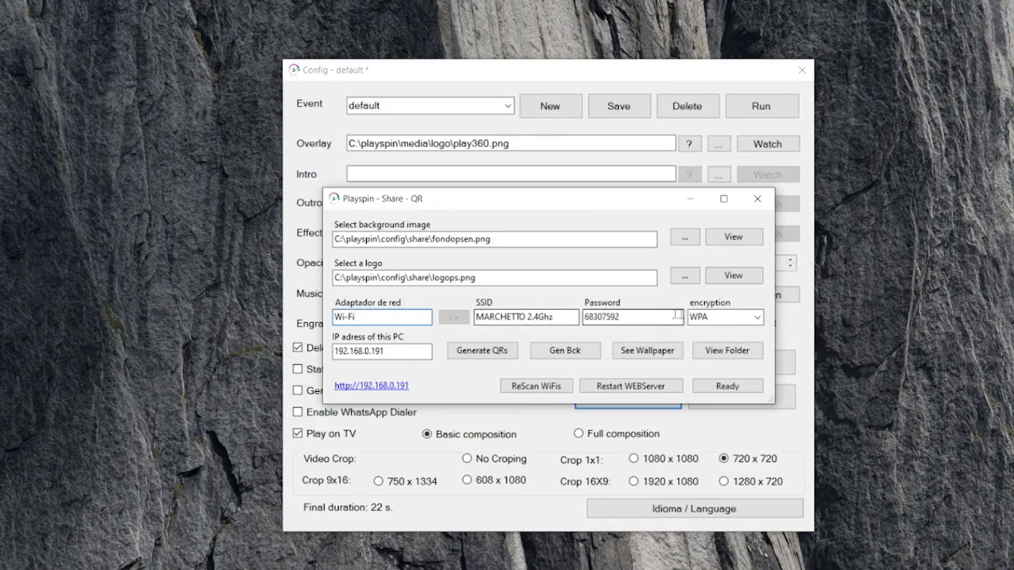
{"action": "left_click", "coordinate": [756, 317]}
{"action": "left_click", "coordinate": [756, 318]}
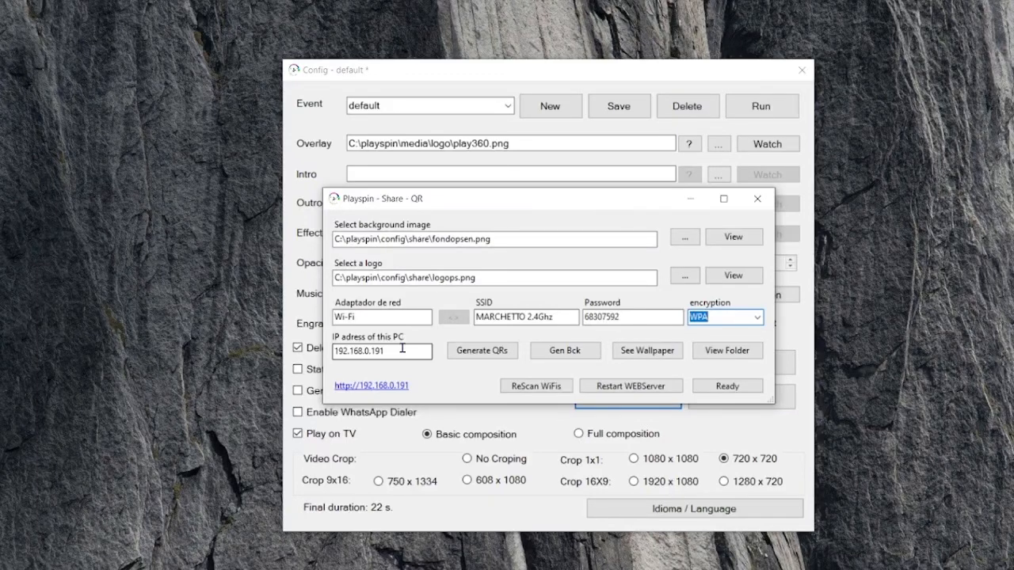
Generate the Wi-Fi and gallery QR codes, build the combined background from them, and open the resulting wallpaper
{"action": "left_click", "coordinate": [475, 354]}
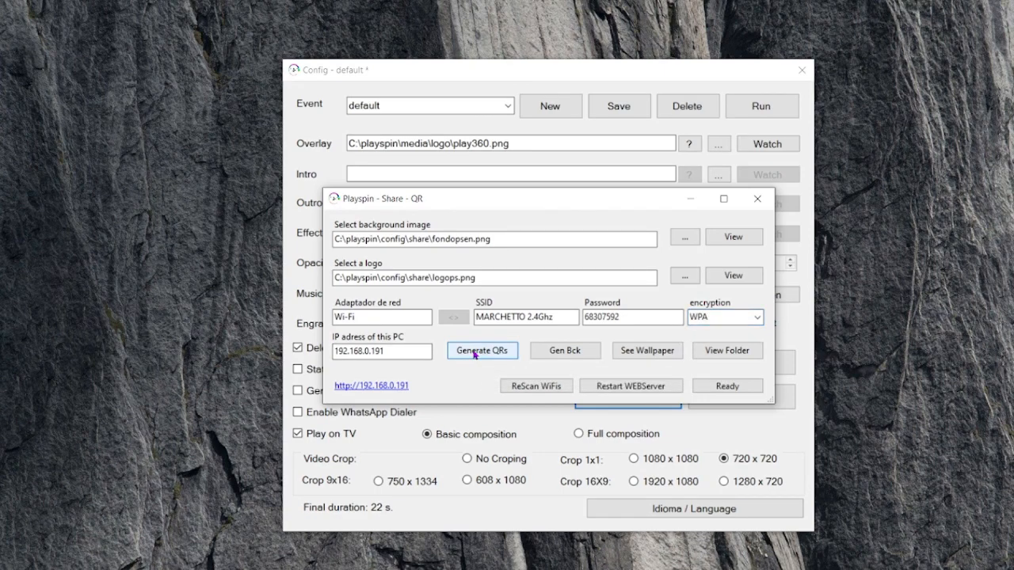
{"action": "left_click", "coordinate": [554, 355]}
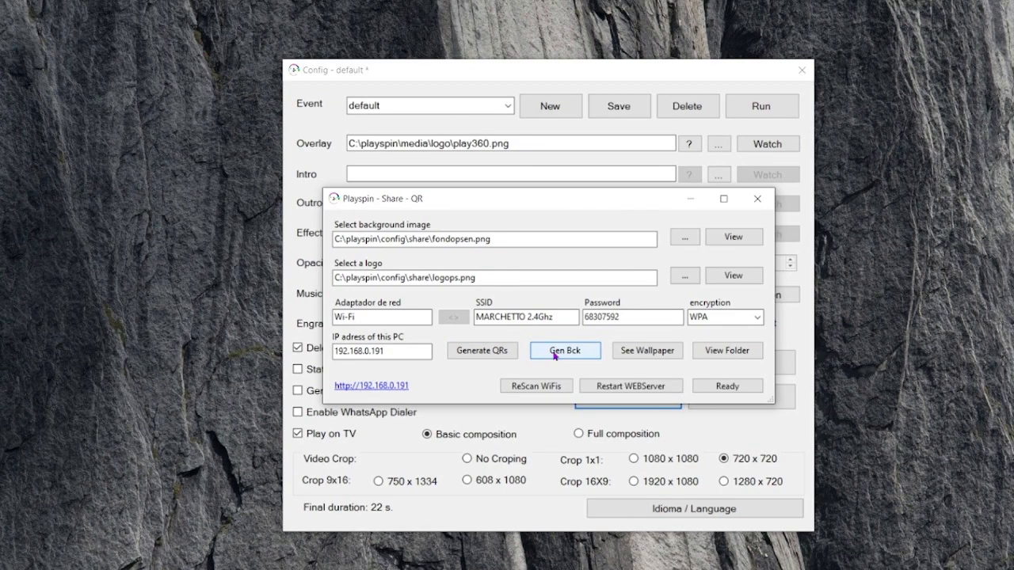
{"action": "left_click", "coordinate": [623, 355]}
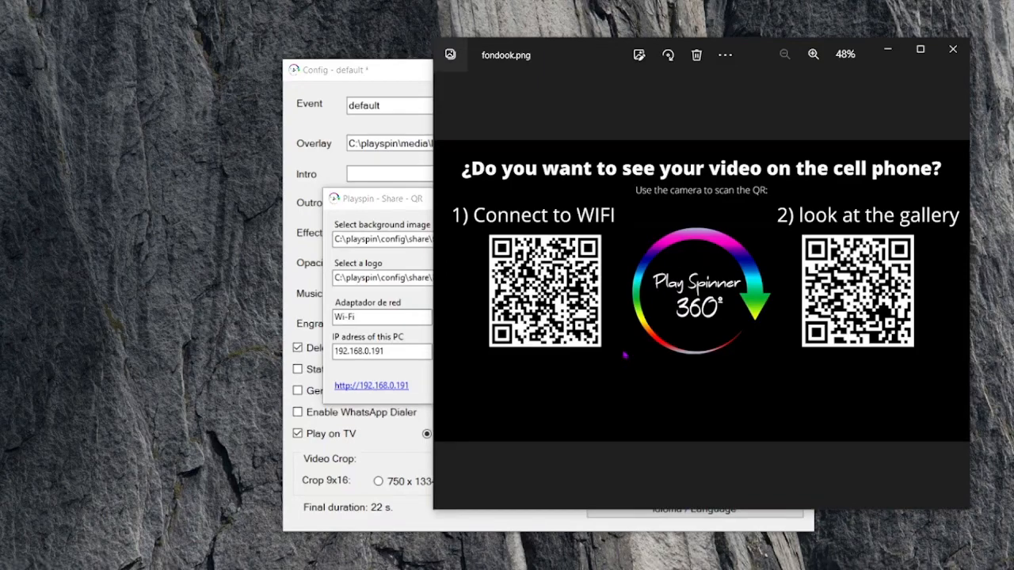
Set the generated fondook.png image as the desktop background and close the image viewer
{"action": "right_click", "coordinate": [628, 247]}
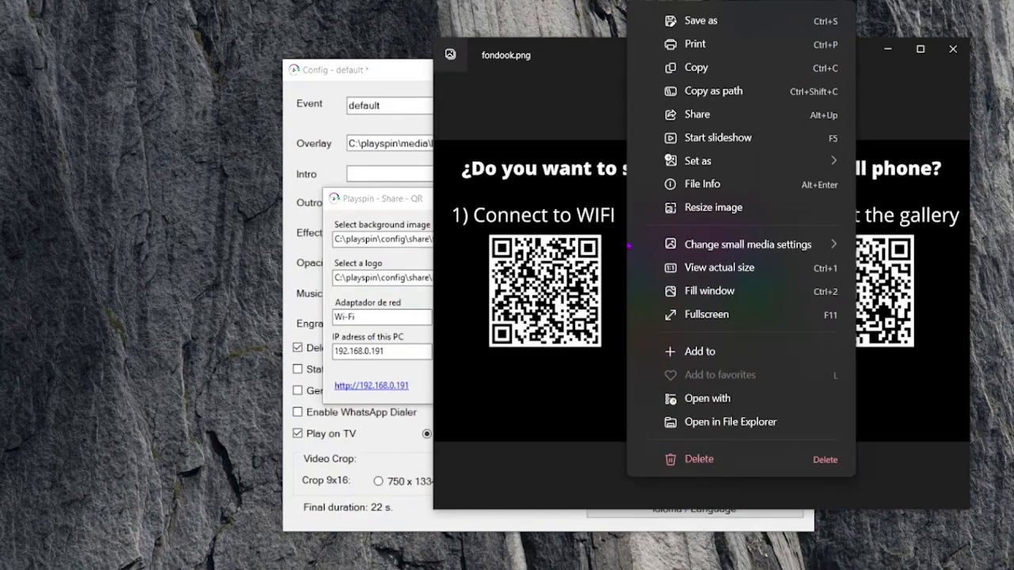
{"action": "mouse_move", "coordinate": [816, 162]}
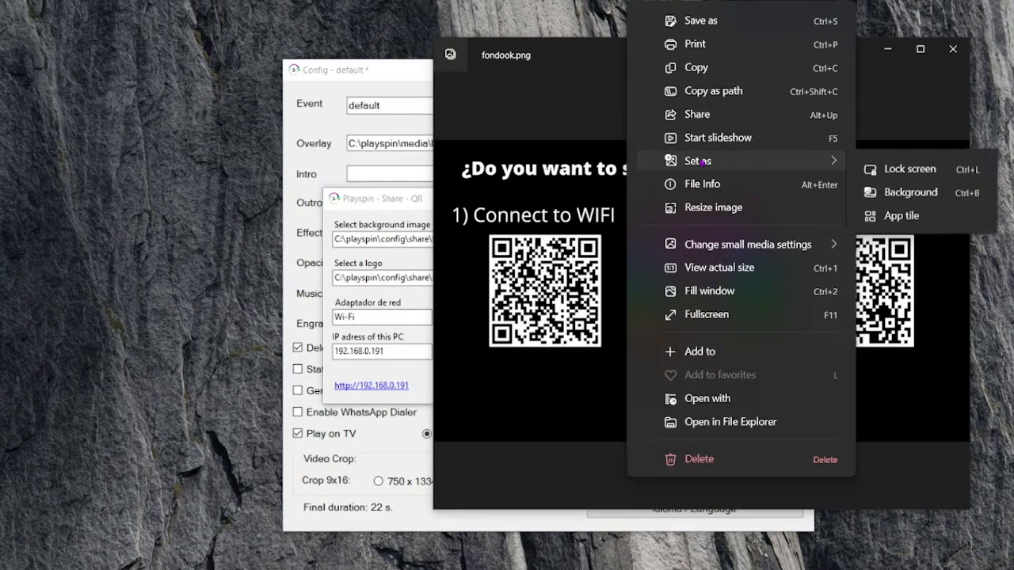
{"action": "left_click", "coordinate": [911, 192]}
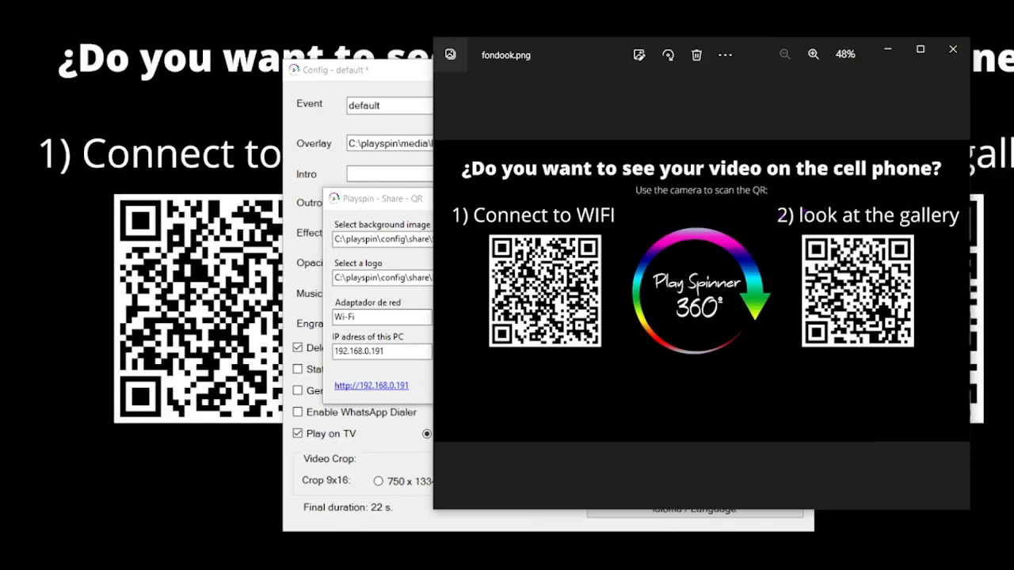
{"action": "left_click", "coordinate": [953, 49]}
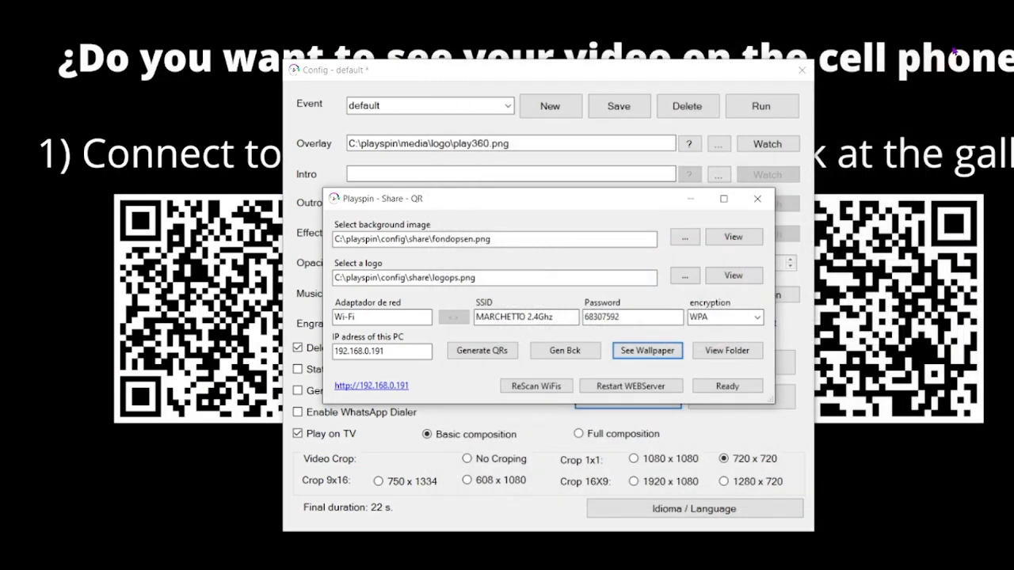
Open the event's folder, view the QR images link.png and wifi.png, and close the folder
{"action": "left_click", "coordinate": [732, 351]}
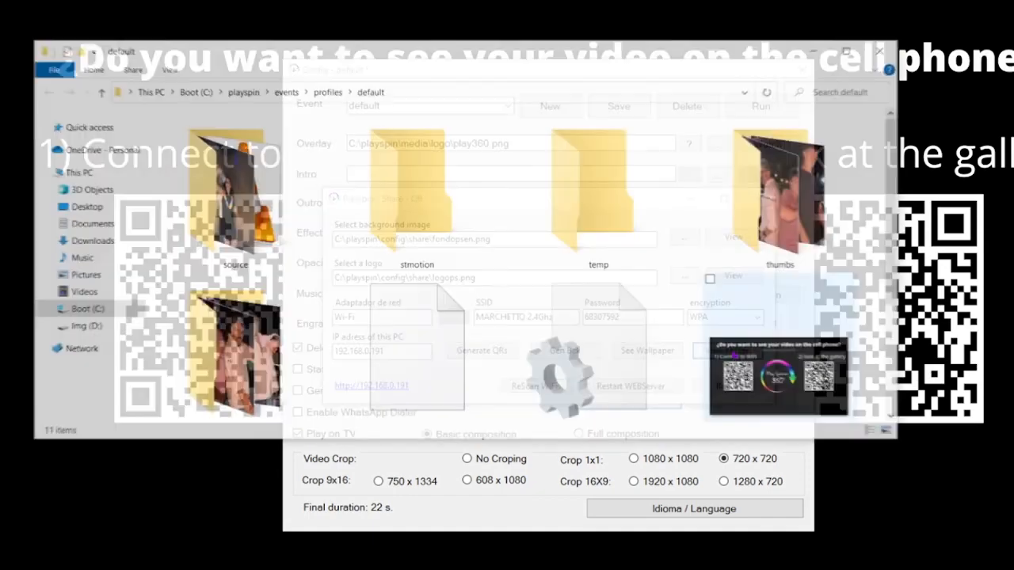
{"action": "scroll", "coordinate": [475, 269], "scroll_direction": "down", "scroll_amount": 2}
{"action": "double_click", "coordinate": [396, 340]}
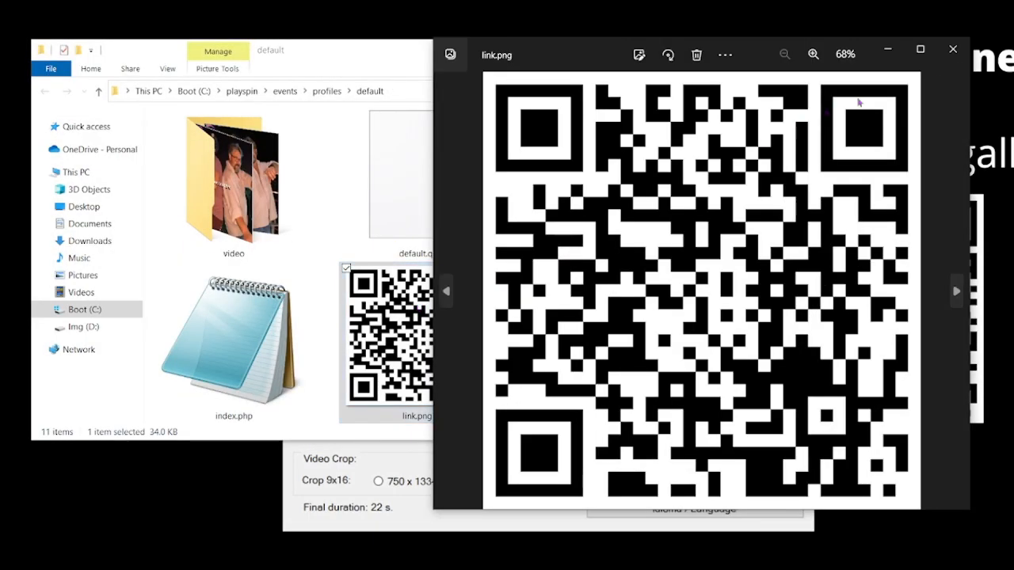
{"action": "left_click", "coordinate": [953, 49]}
{"action": "double_click", "coordinate": [600, 333]}
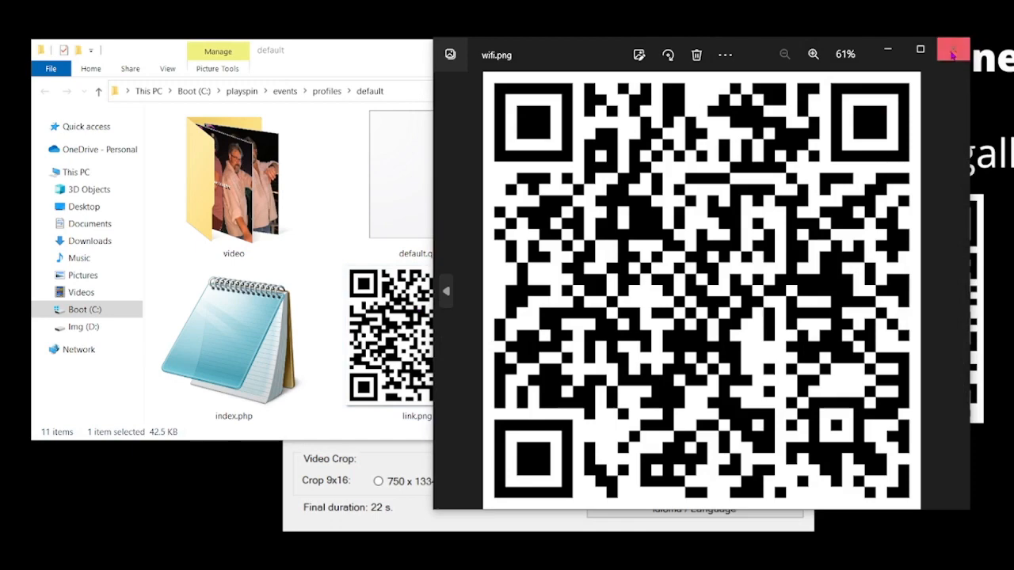
{"action": "left_click", "coordinate": [952, 47]}
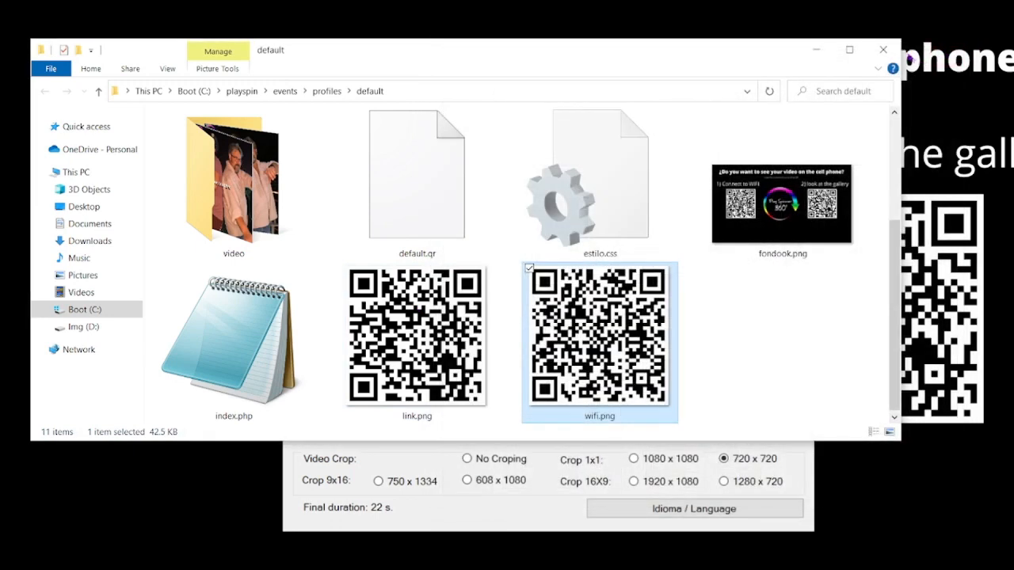
{"action": "left_click", "coordinate": [892, 51]}
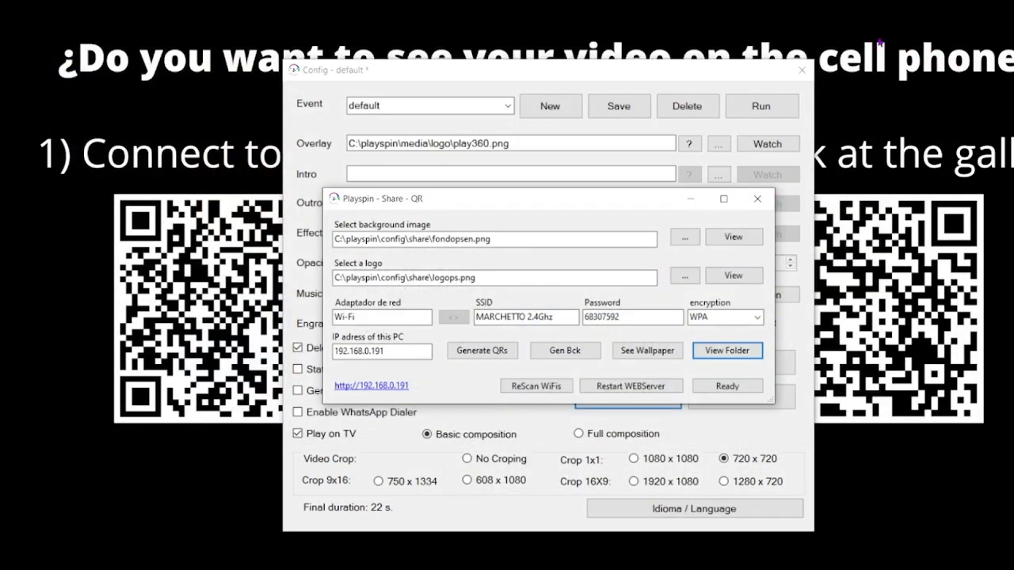
Change the background image to the vertical template fondopsenv.png and select logops.png as the logo again
{"action": "left_click", "coordinate": [685, 237]}
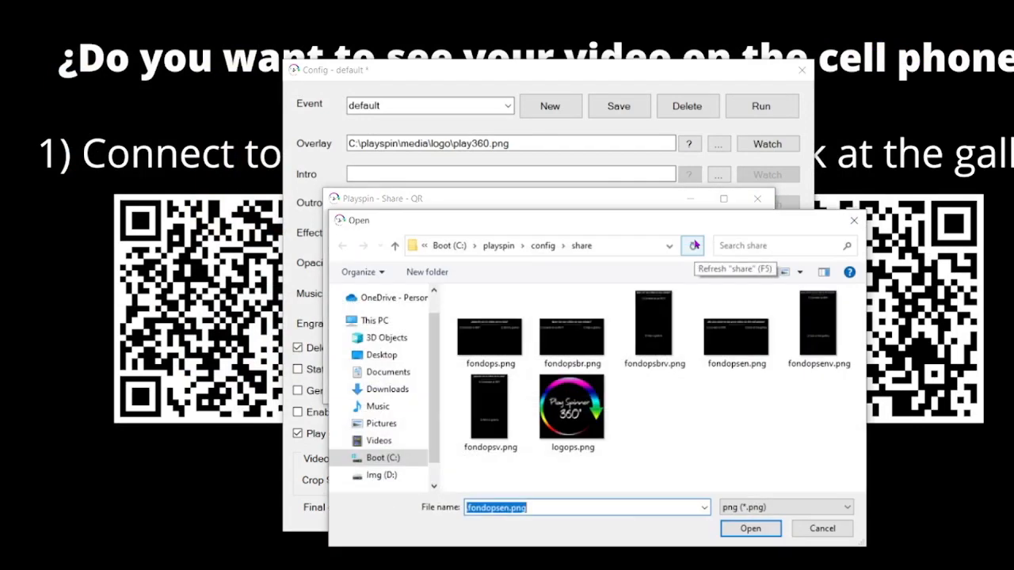
{"action": "left_click", "coordinate": [824, 333]}
{"action": "left_click", "coordinate": [766, 531]}
{"action": "left_click", "coordinate": [685, 275]}
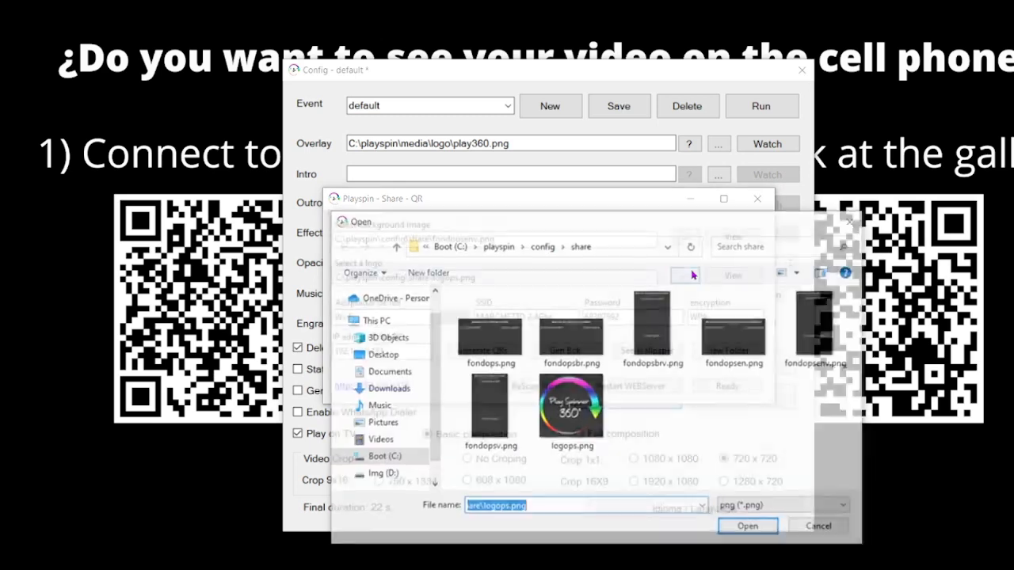
{"action": "left_click", "coordinate": [584, 447]}
{"action": "left_click", "coordinate": [745, 529]}
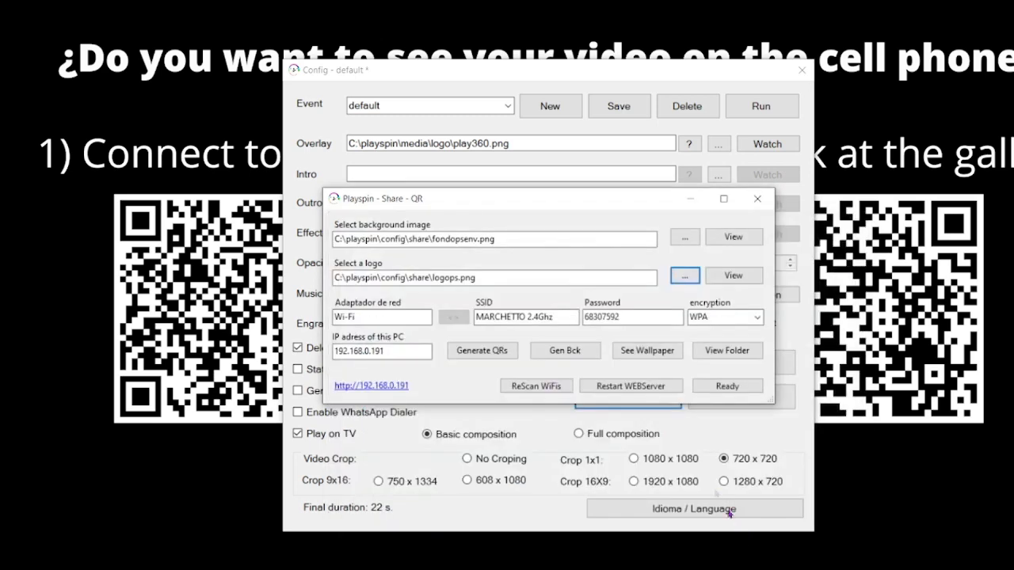
Generate the vertical background with the QR codes, view the resulting wallpaper and close it
{"action": "left_click", "coordinate": [590, 351]}
{"action": "left_click", "coordinate": [645, 355]}
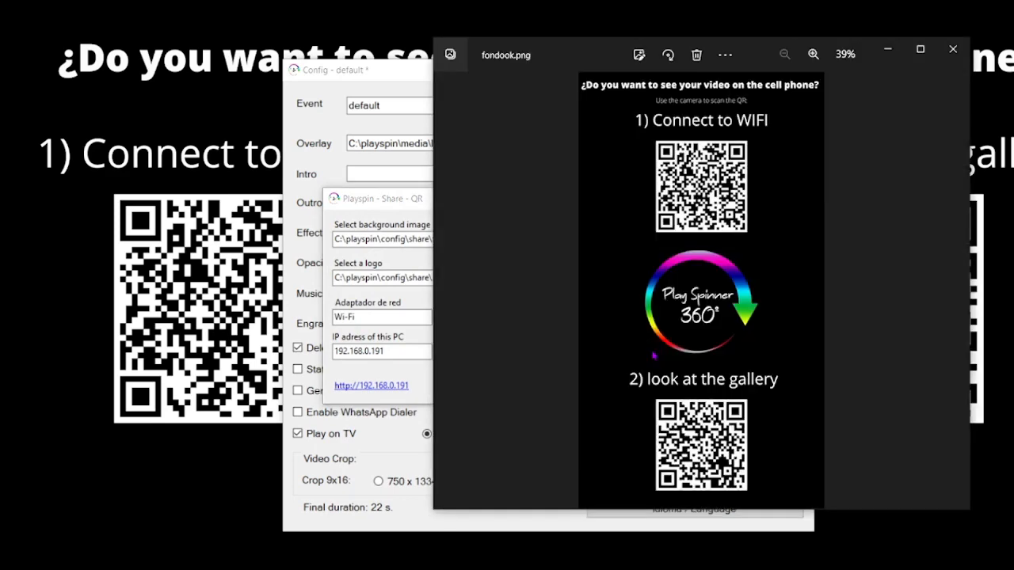
{"action": "left_click", "coordinate": [958, 57]}
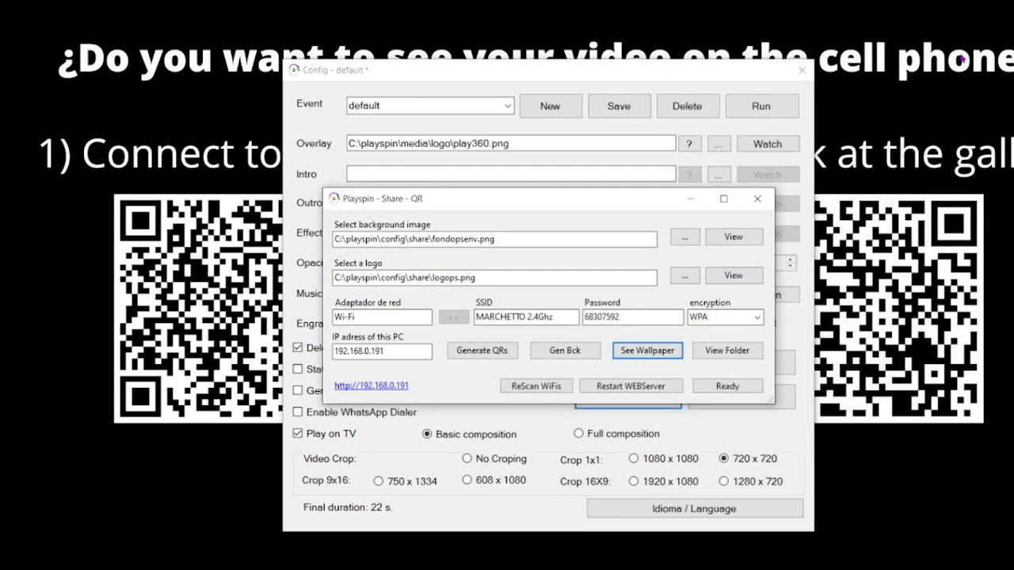
{"action": "left_click", "coordinate": [379, 387]}
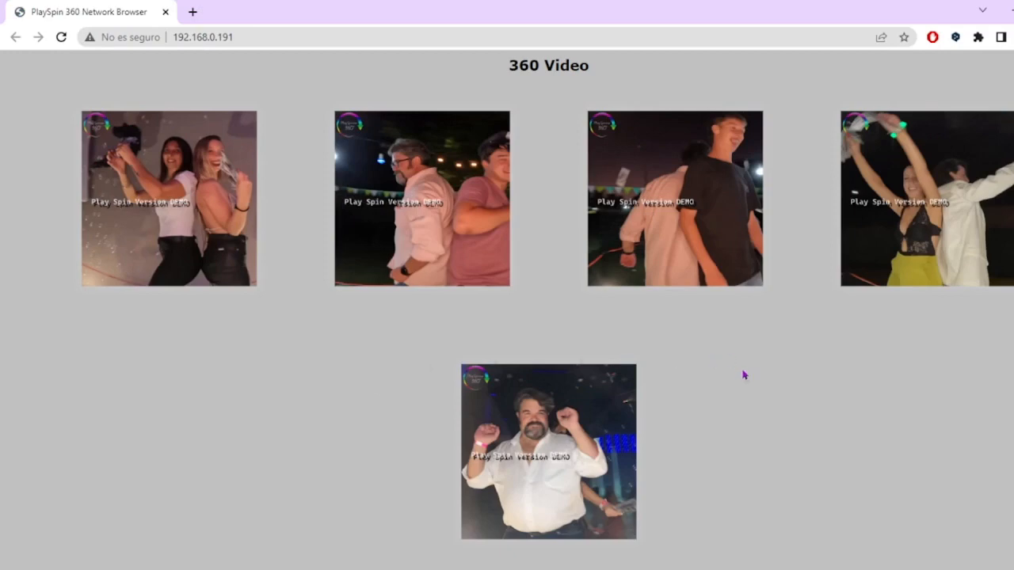
{"action": "left_click", "coordinate": [473, 199]}
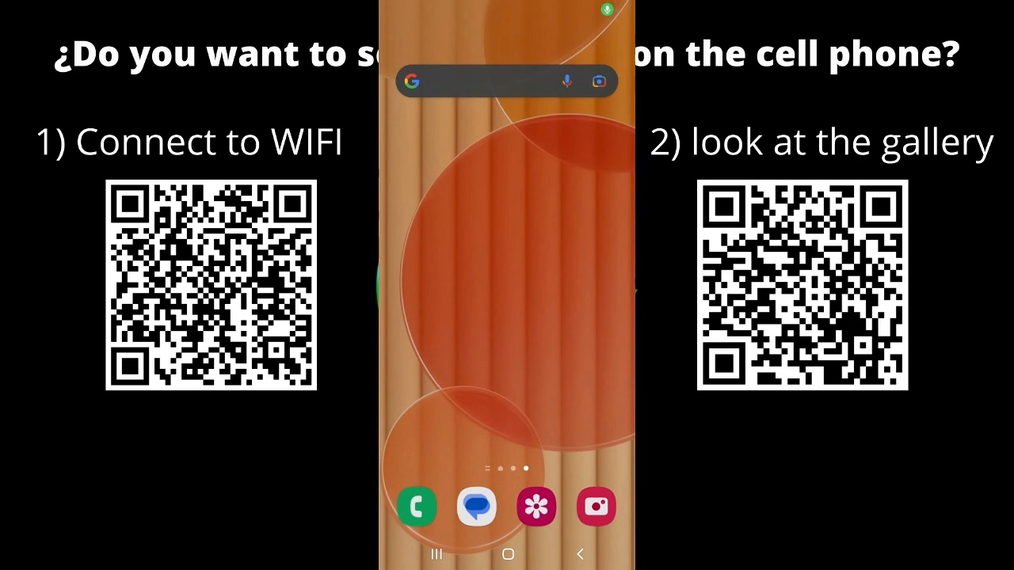
On the phone, scan the Wi-Fi QR code with the camera to join the network
{"action": "left_click_drag", "start_coordinate": [507, 6], "coordinate": [507, 253]}
{"action": "mouse_move", "coordinate": [507, 190]}
{"action": "left_mouse_down"}
{"action": "mouse_move", "coordinate": [507, 411]}
{"action": "mouse_move", "coordinate": [507, 190]}
{"action": "left_mouse_up"}
{"action": "left_click", "coordinate": [536, 363]}
{"action": "left_click_drag", "start_coordinate": [507, 412], "coordinate": [507, 159]}
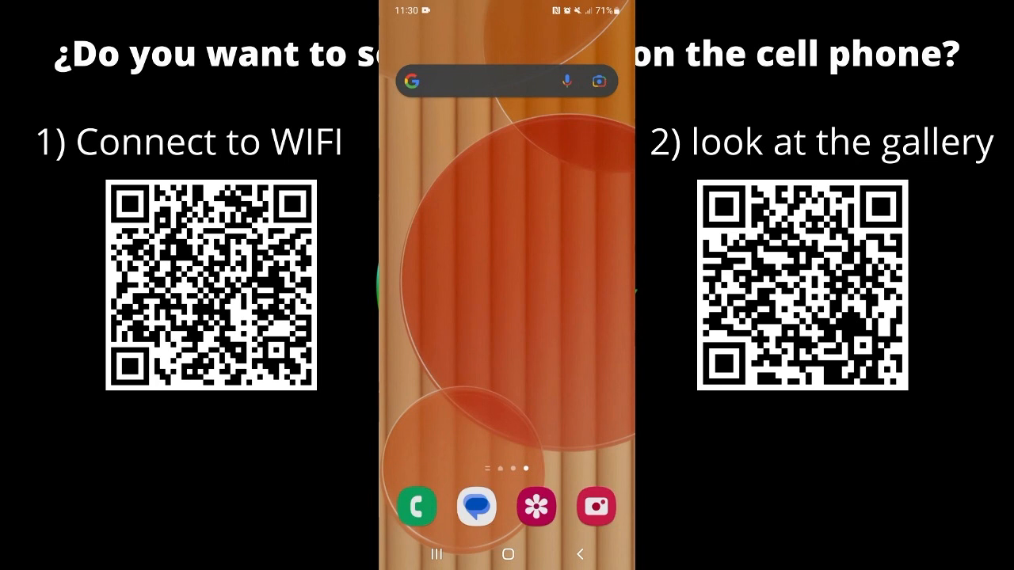
{"action": "left_click", "coordinate": [596, 506]}
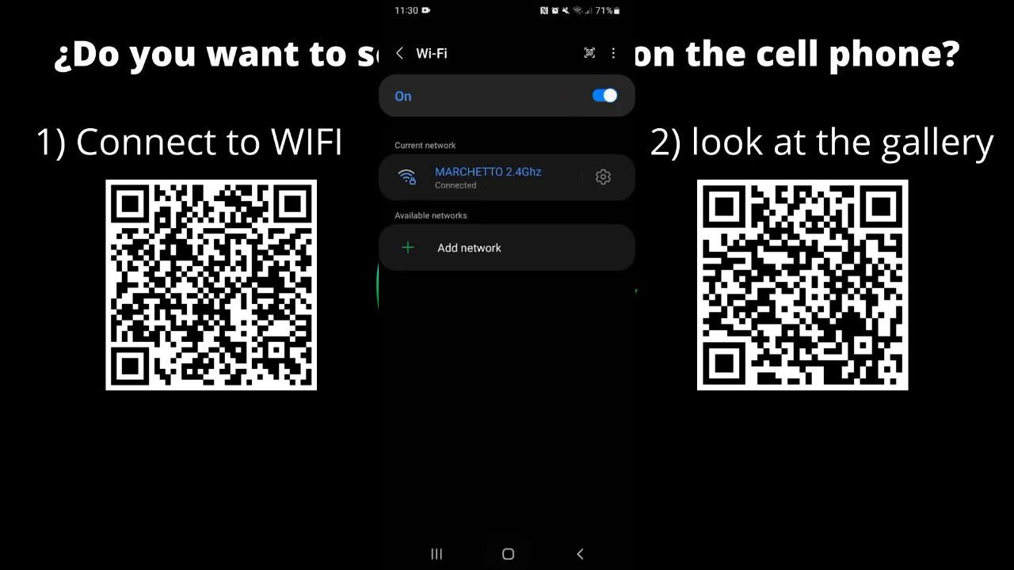
Scan the gallery QR code with the phone's camera and play the third video in the 360 Video gallery
{"action": "left_click", "coordinate": [508, 554]}
{"action": "left_click", "coordinate": [595, 507]}
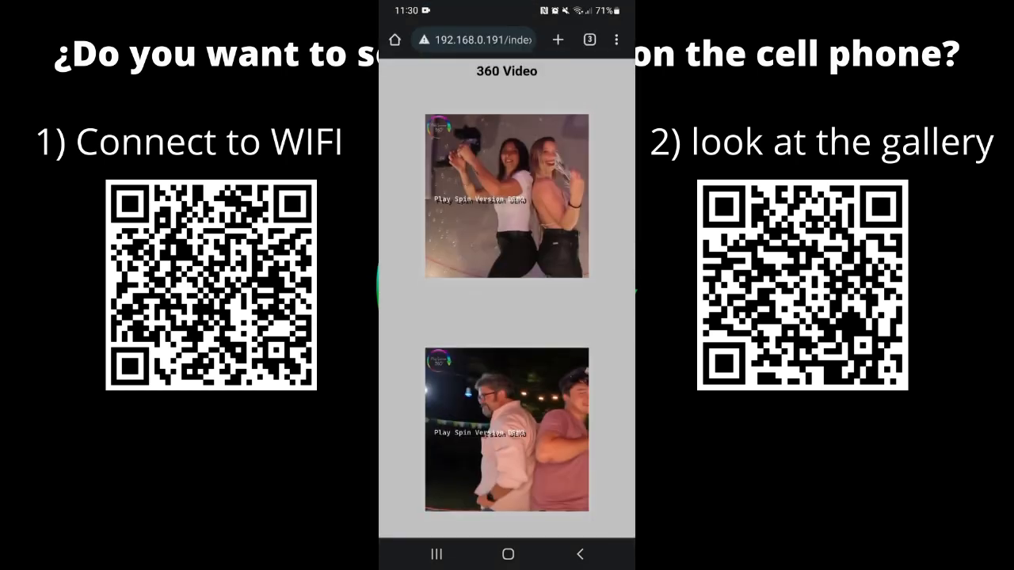
{"action": "scroll", "coordinate": [507, 298], "scroll_direction": "down", "scroll_amount": 5}
{"action": "left_click", "coordinate": [506, 423]}
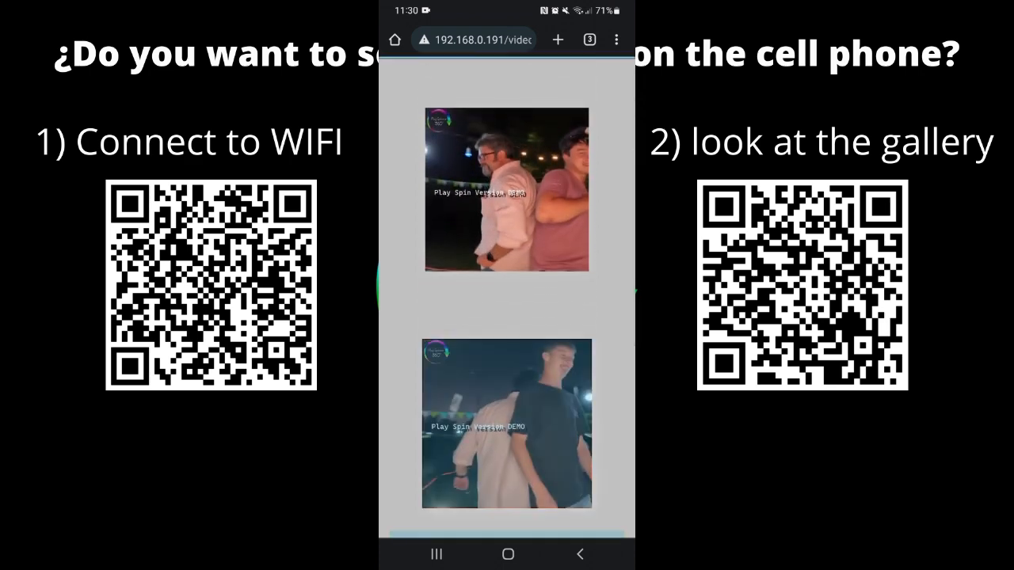
{"action": "left_click", "coordinate": [507, 290]}
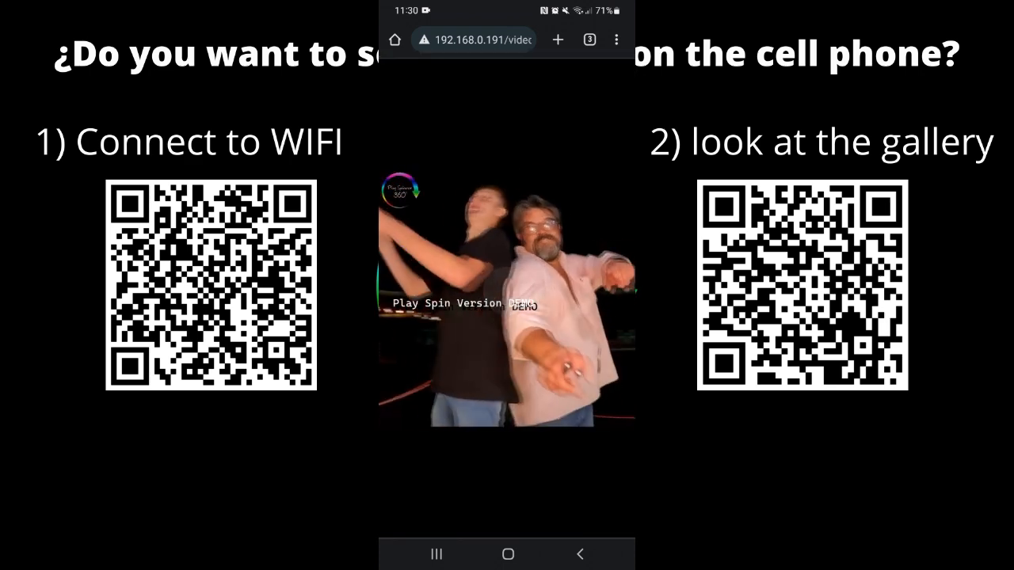
Download the playing gallery video GX011414.MP4 to the phone
{"action": "right_click", "coordinate": [435, 303]}
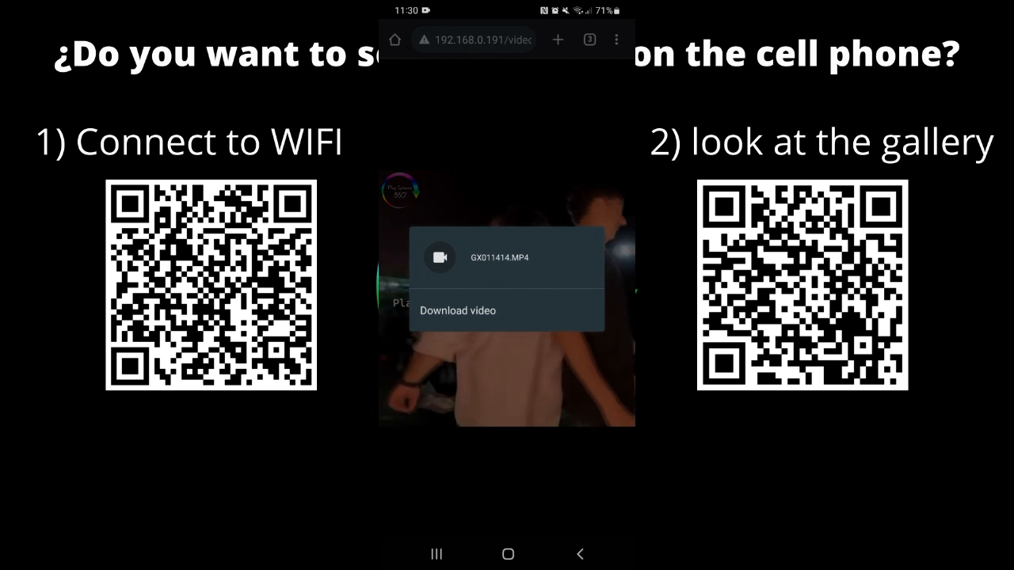
{"action": "left_click", "coordinate": [457, 310]}
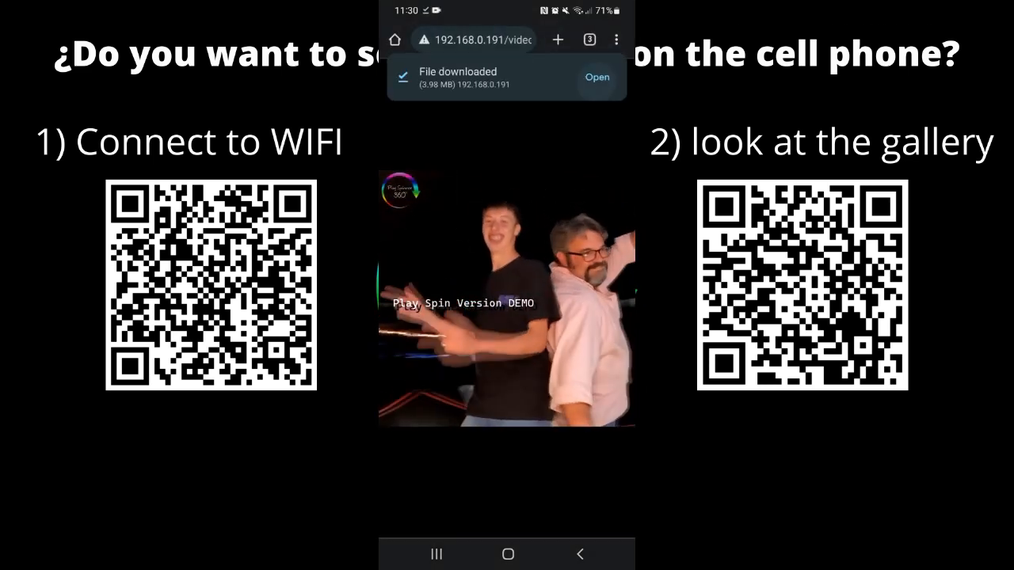
Open the downloaded GX011414.mp4 file on the phone and play it
{"action": "left_click", "coordinate": [579, 555]}
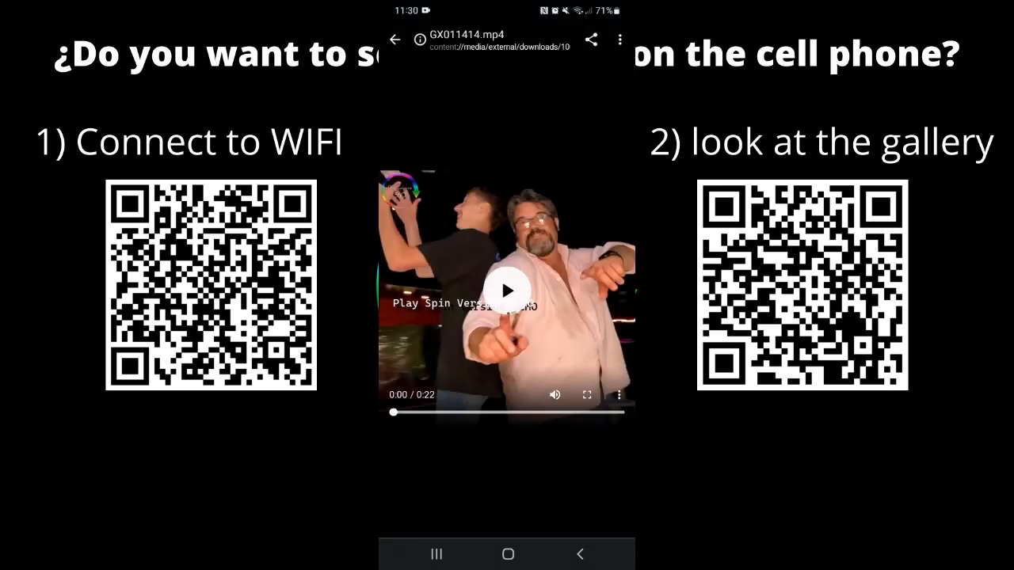
{"action": "left_click", "coordinate": [506, 290]}
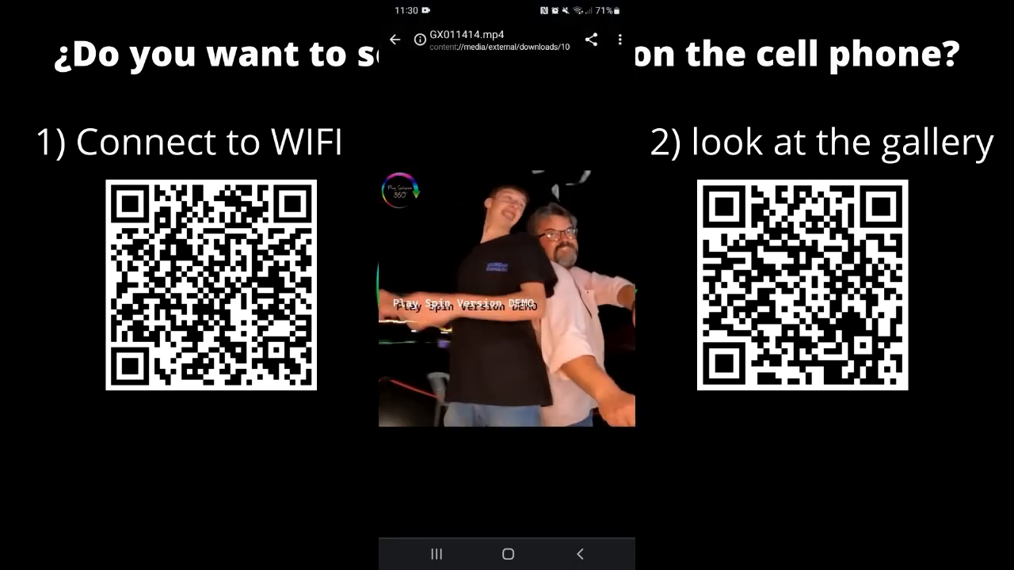
{"action": "left_click", "coordinate": [507, 290]}
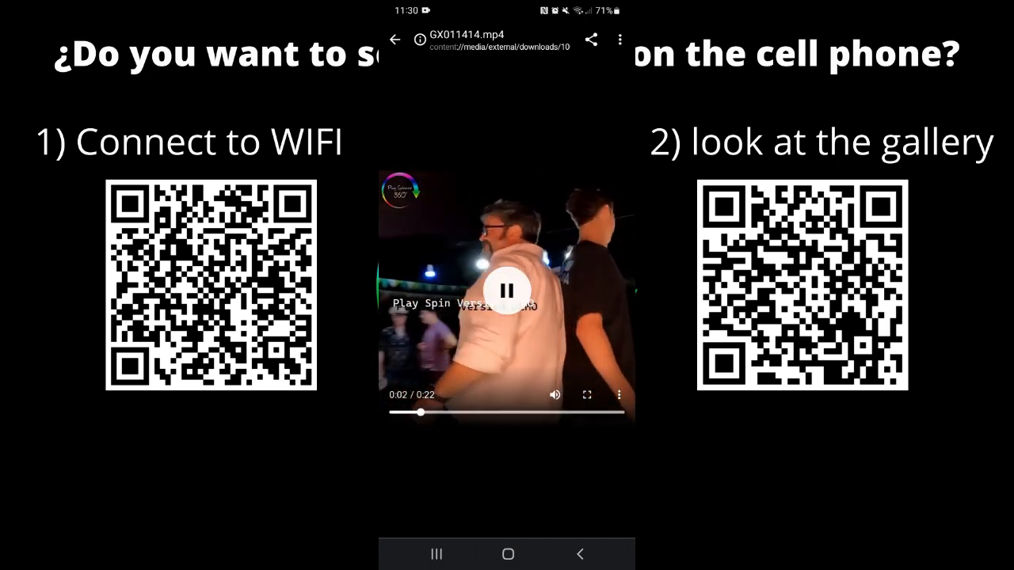
{"action": "left_click", "coordinate": [507, 290]}
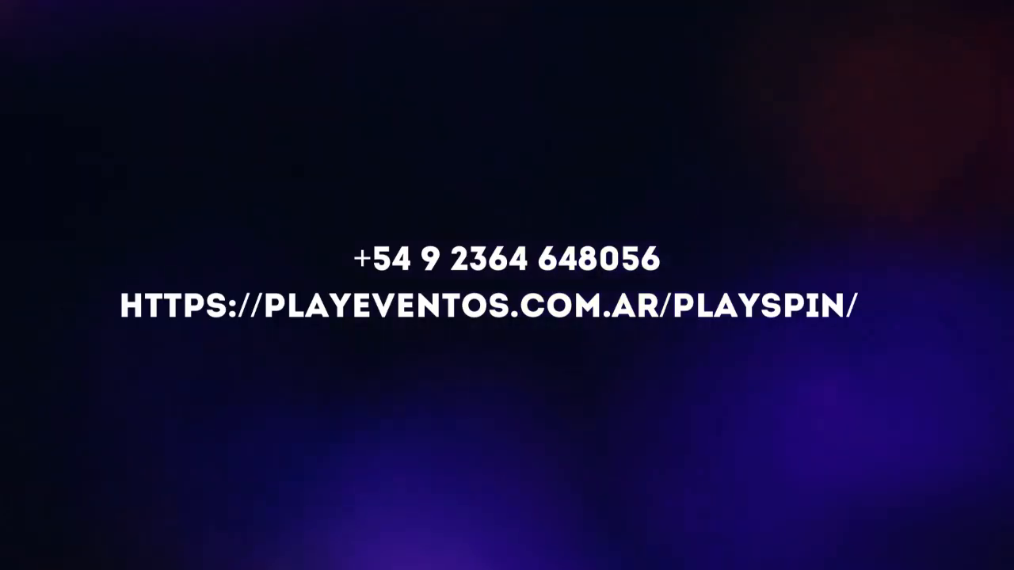